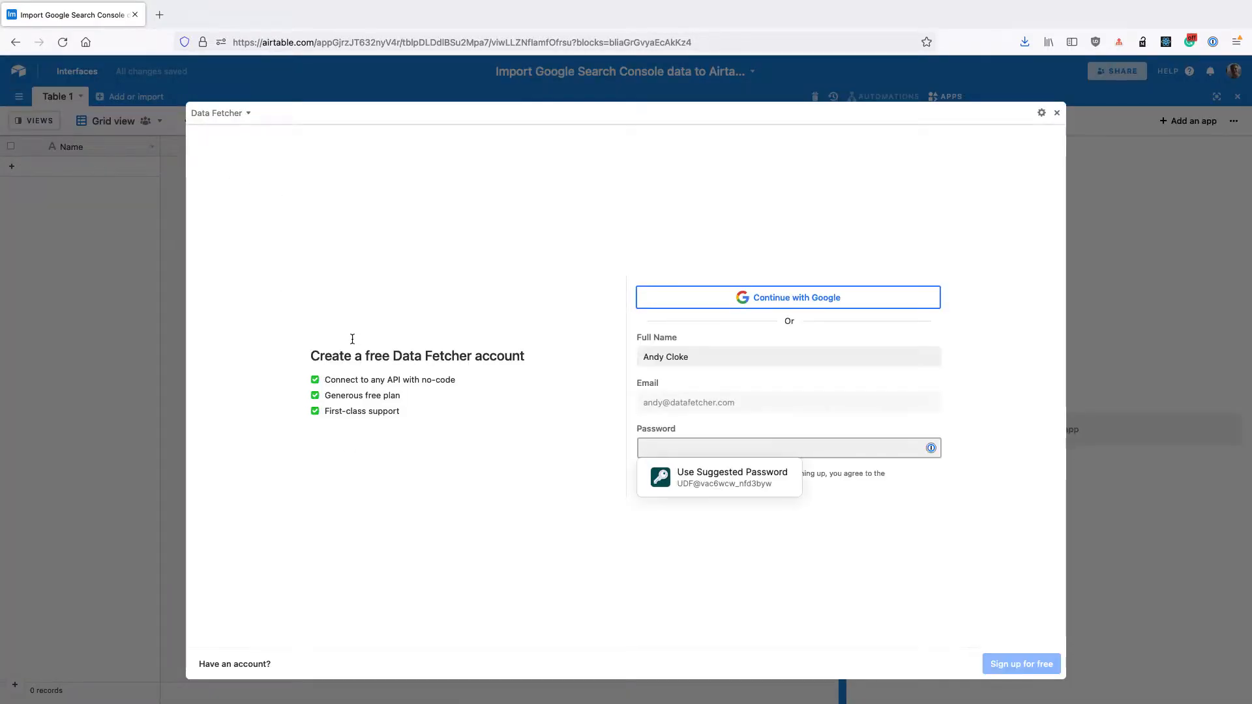
- Sign in to the existing Data Fetcher account by entering the account password
{"action": "left_click", "coordinate": [264, 663]}
{"action": "key", "text": "super+v"}
{"action": "key", "text": "Return"}
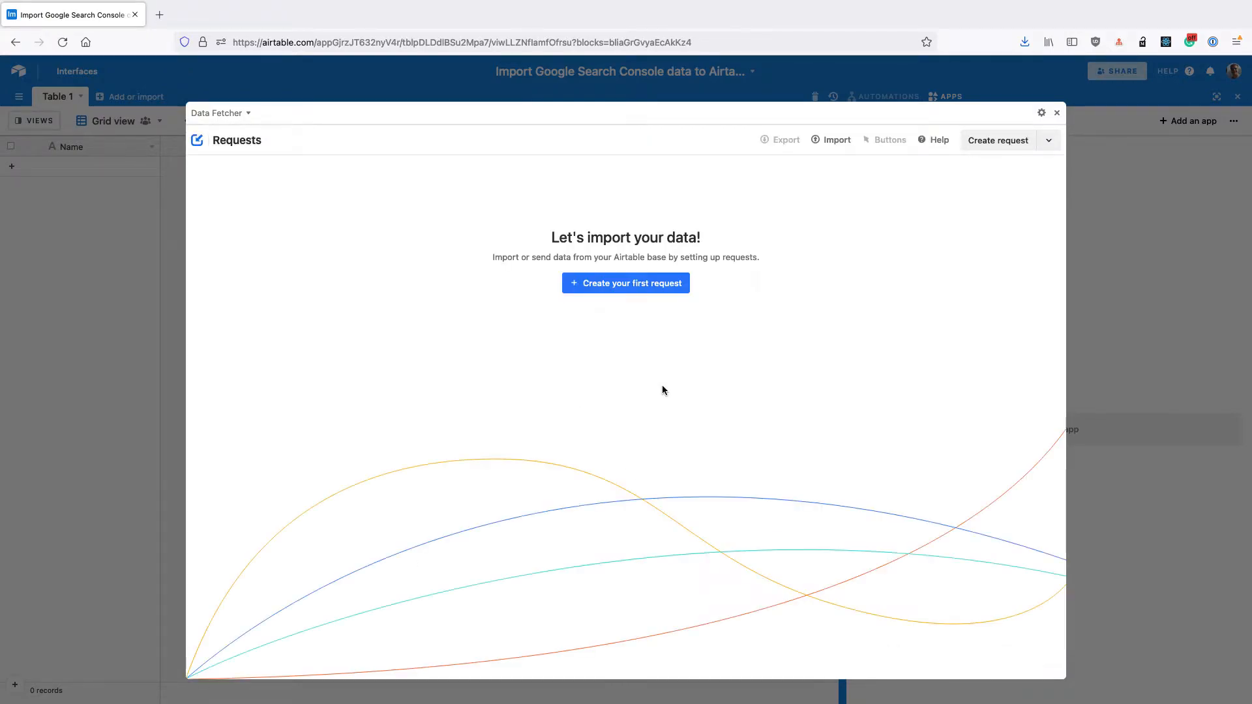
- Create a first request for Google Search Console and authorize a new connection with the Google account, allowing it to view Search Console data
{"action": "left_click", "coordinate": [600, 287]}
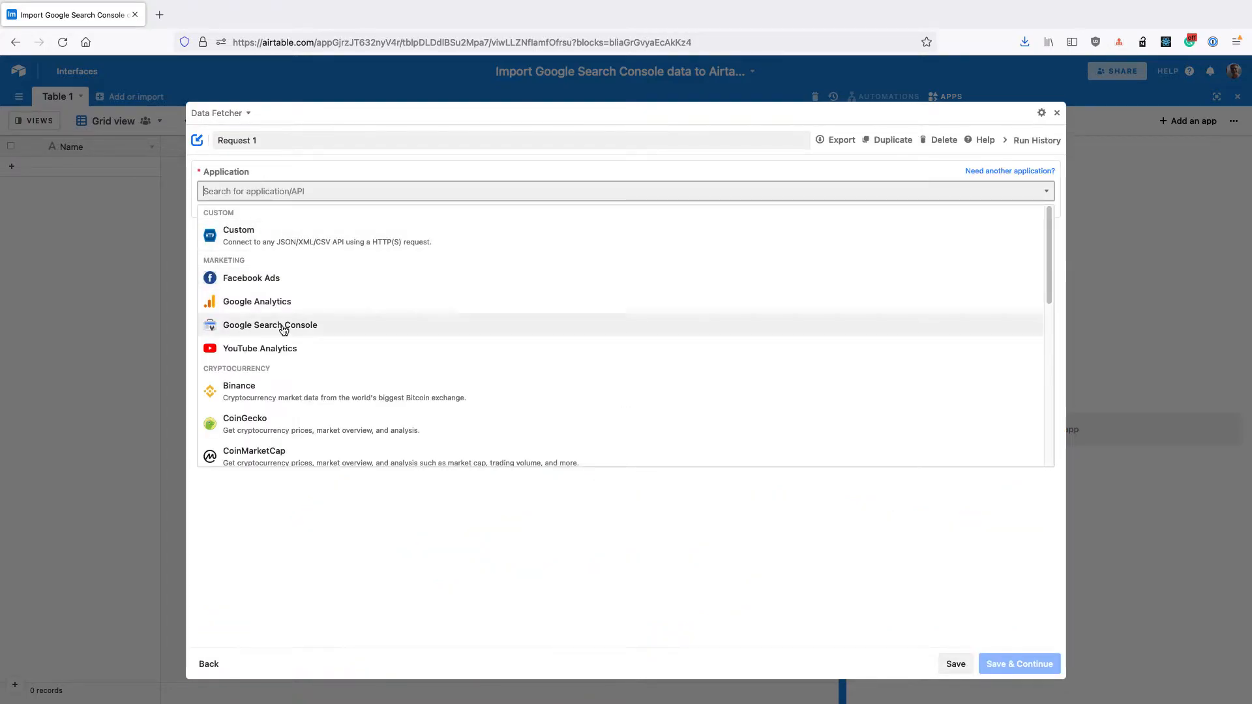
{"action": "left_click", "coordinate": [283, 326]}
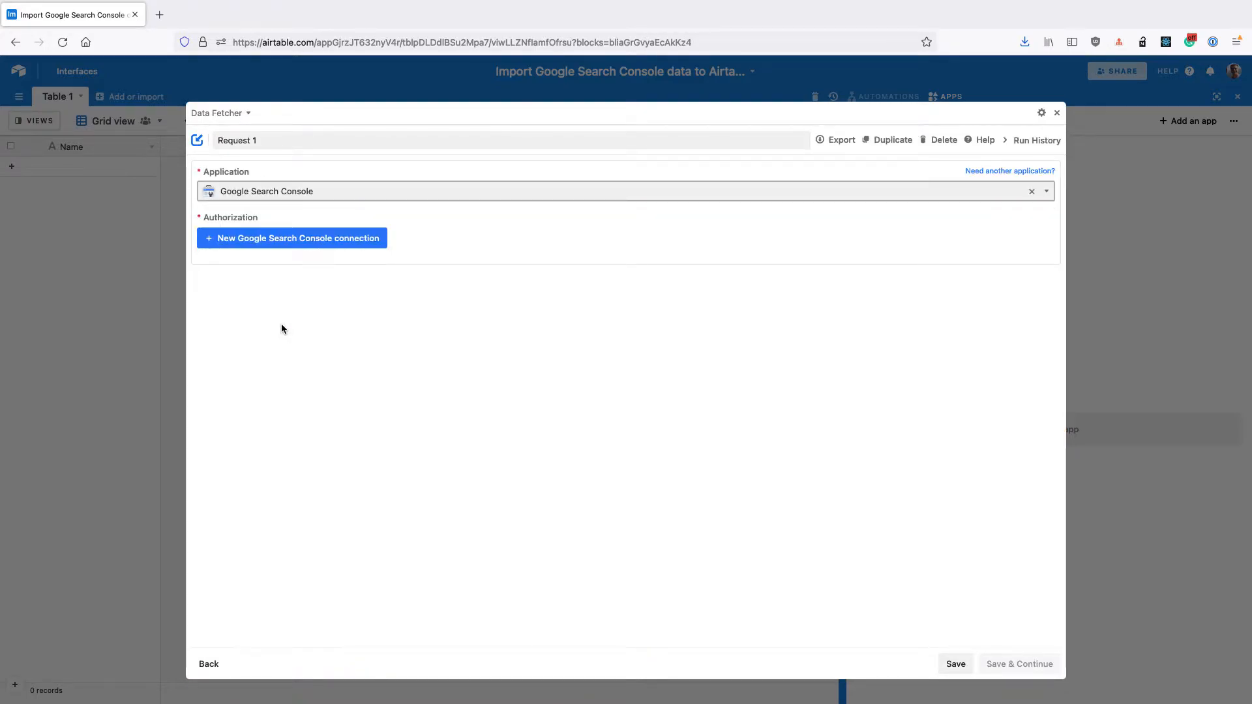
{"action": "left_click", "coordinate": [259, 241]}
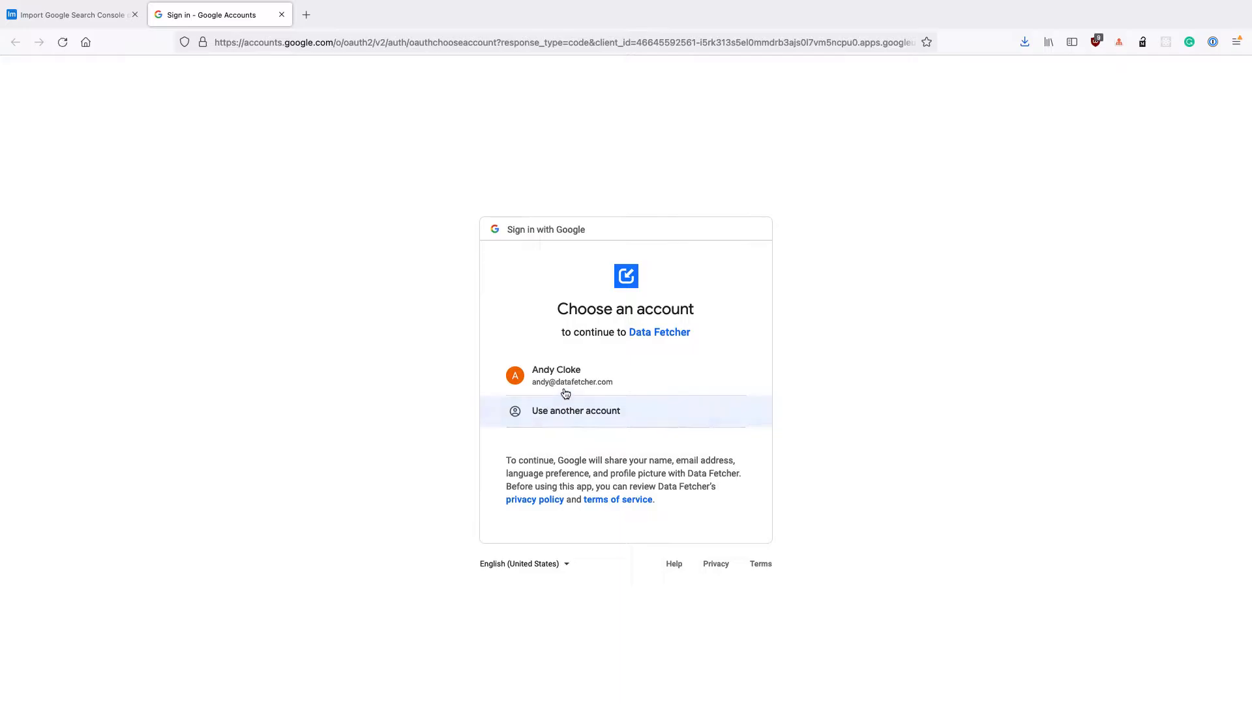
{"action": "left_click", "coordinate": [564, 381]}
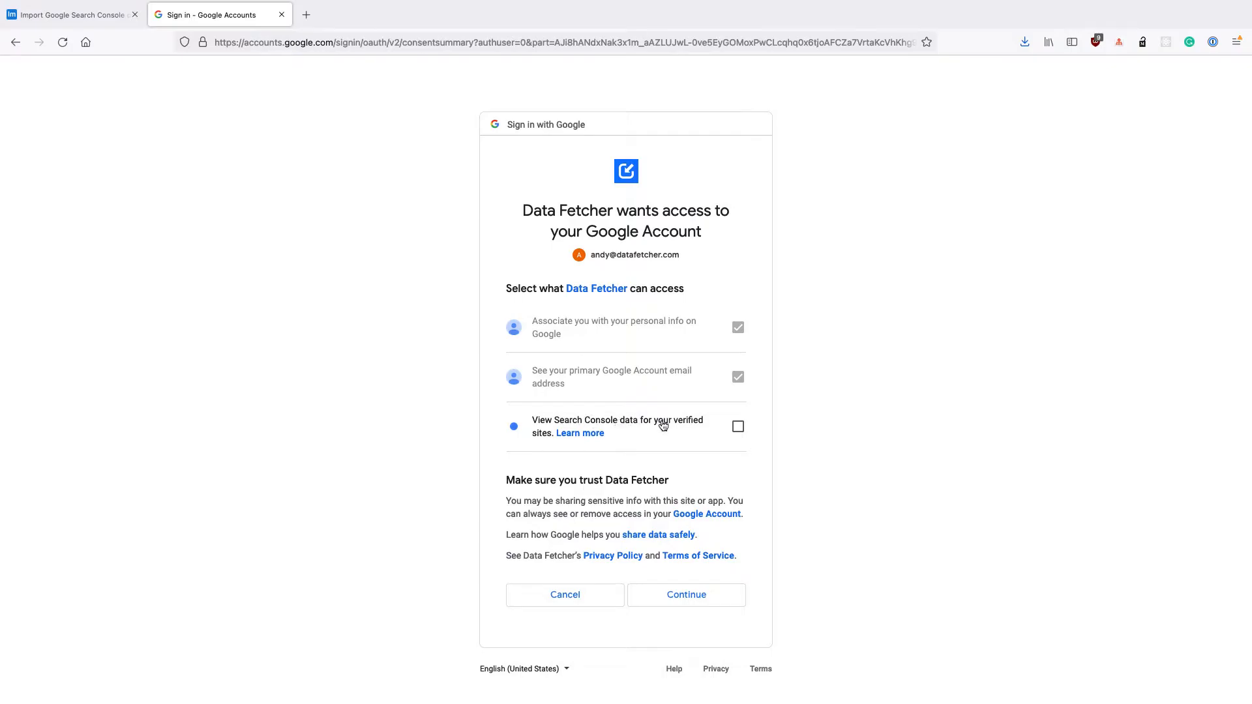
{"action": "left_click", "coordinate": [739, 429]}
{"action": "left_click", "coordinate": [720, 600]}
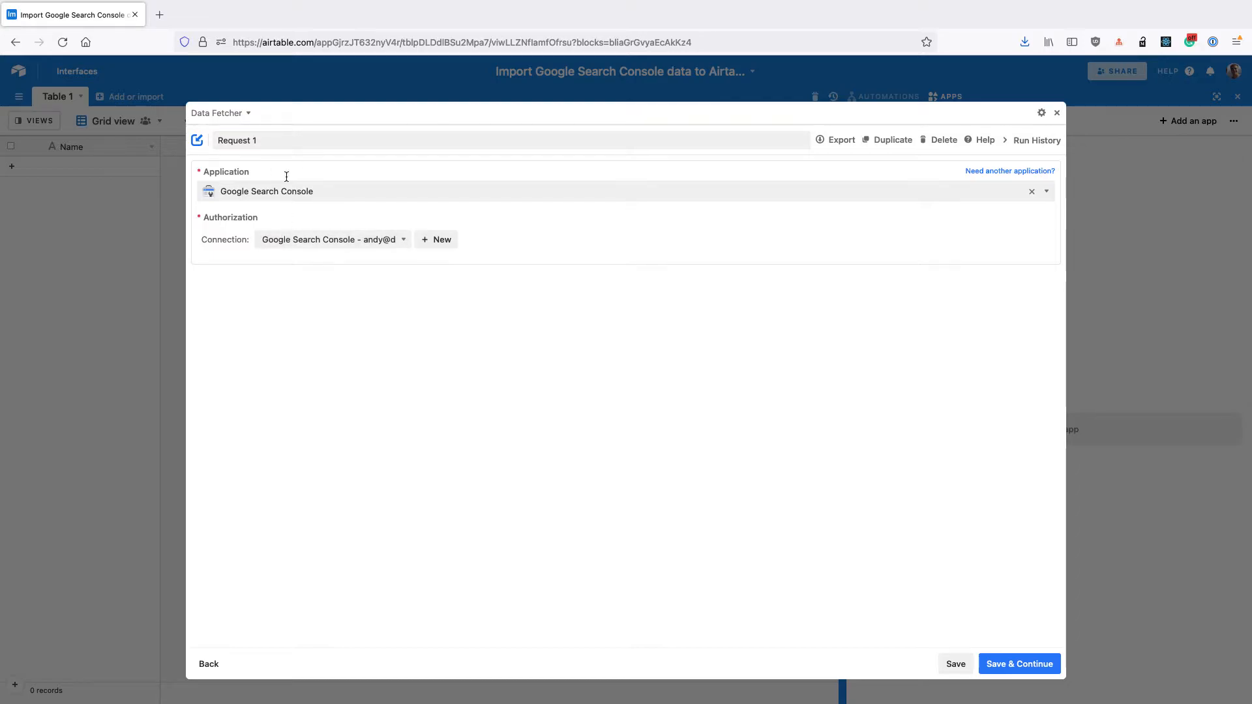
- Rename the request as "Fetch GSC Metrics", save it and continue to its settings
{"action": "left_click", "coordinate": [280, 141]}
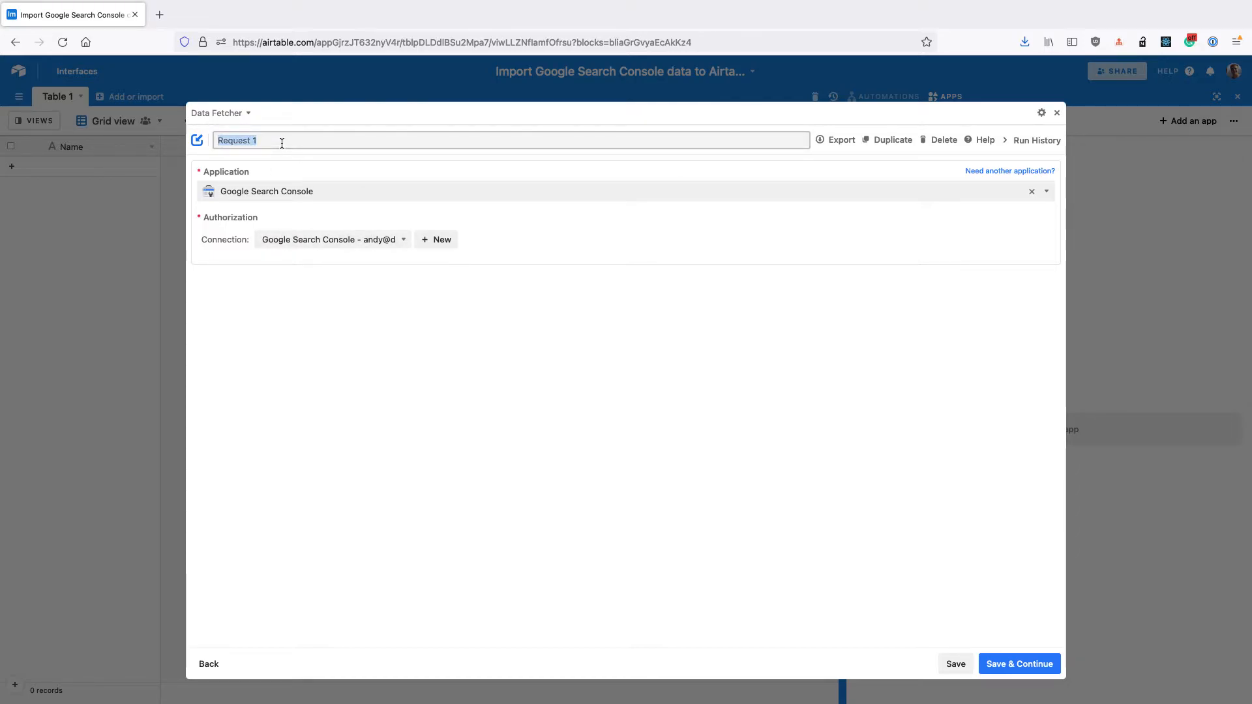
{"action": "type", "text": "Fetch GSC"}
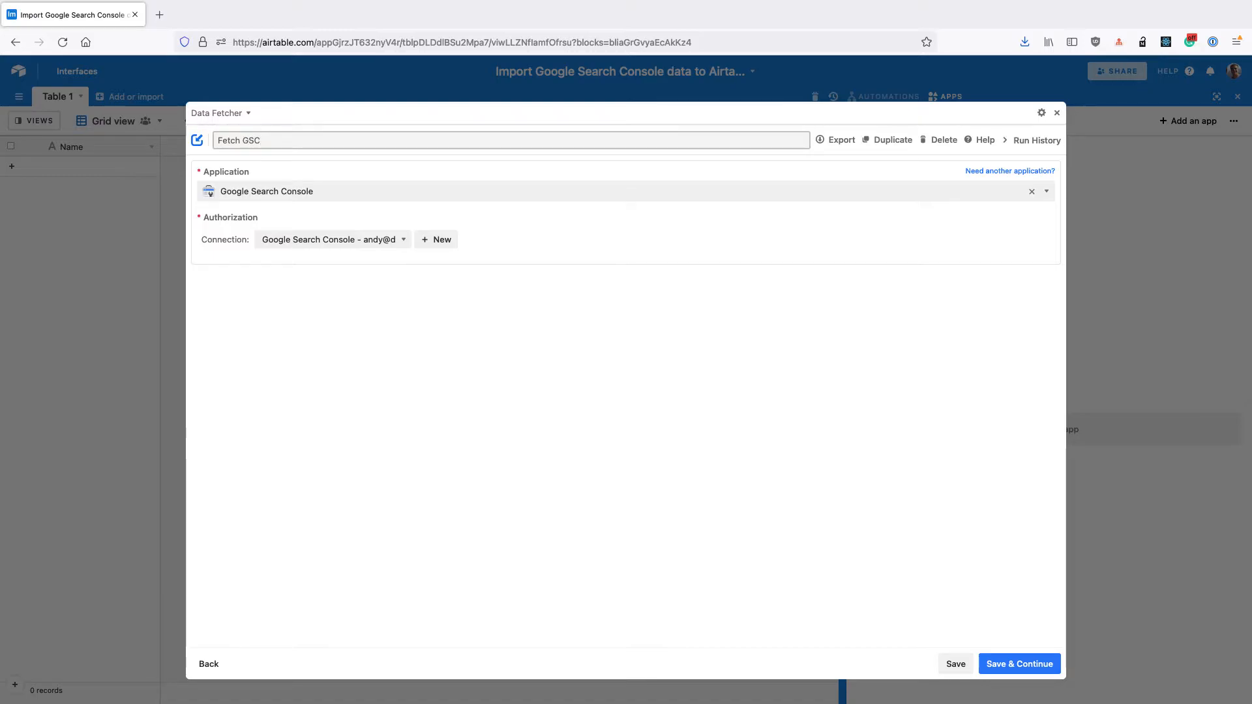
{"action": "type", "text": " MEtrics"}
{"action": "key", "text": "Left"}
{"action": "key", "text": "Left"}
{"action": "key", "text": "BackSpace"}
{"action": "type", "text": "e"}
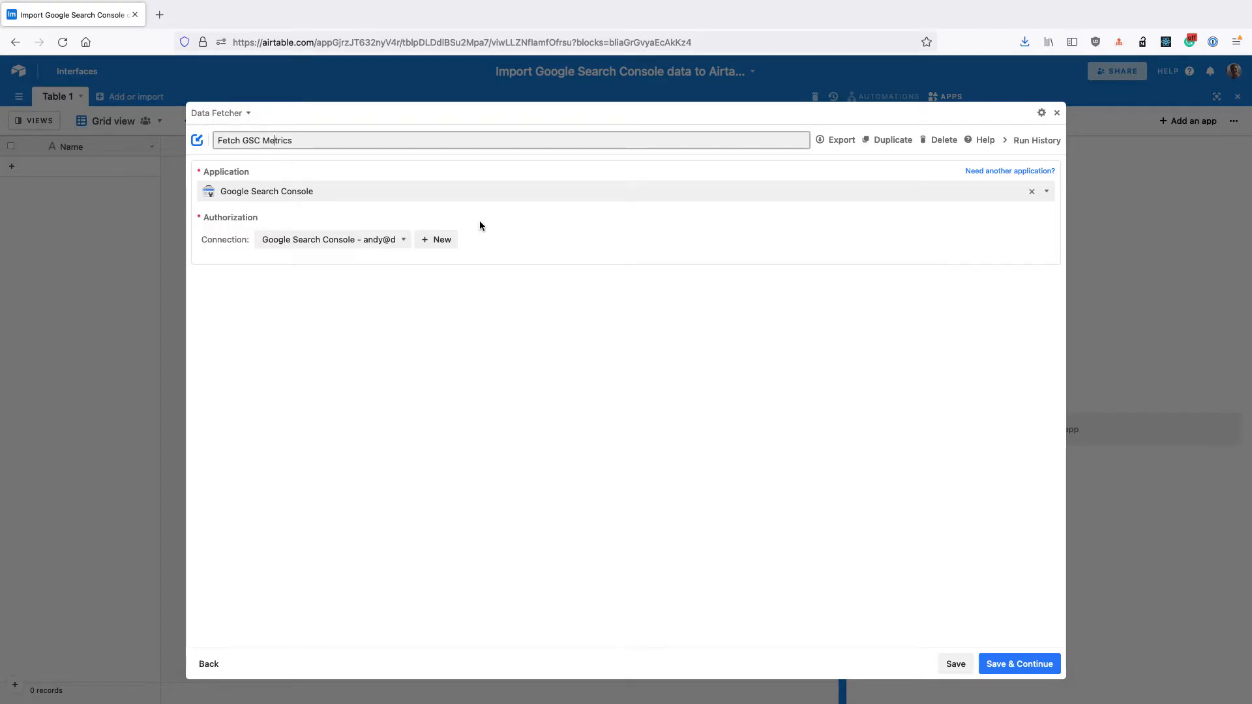
{"action": "left_click", "coordinate": [1021, 663]}
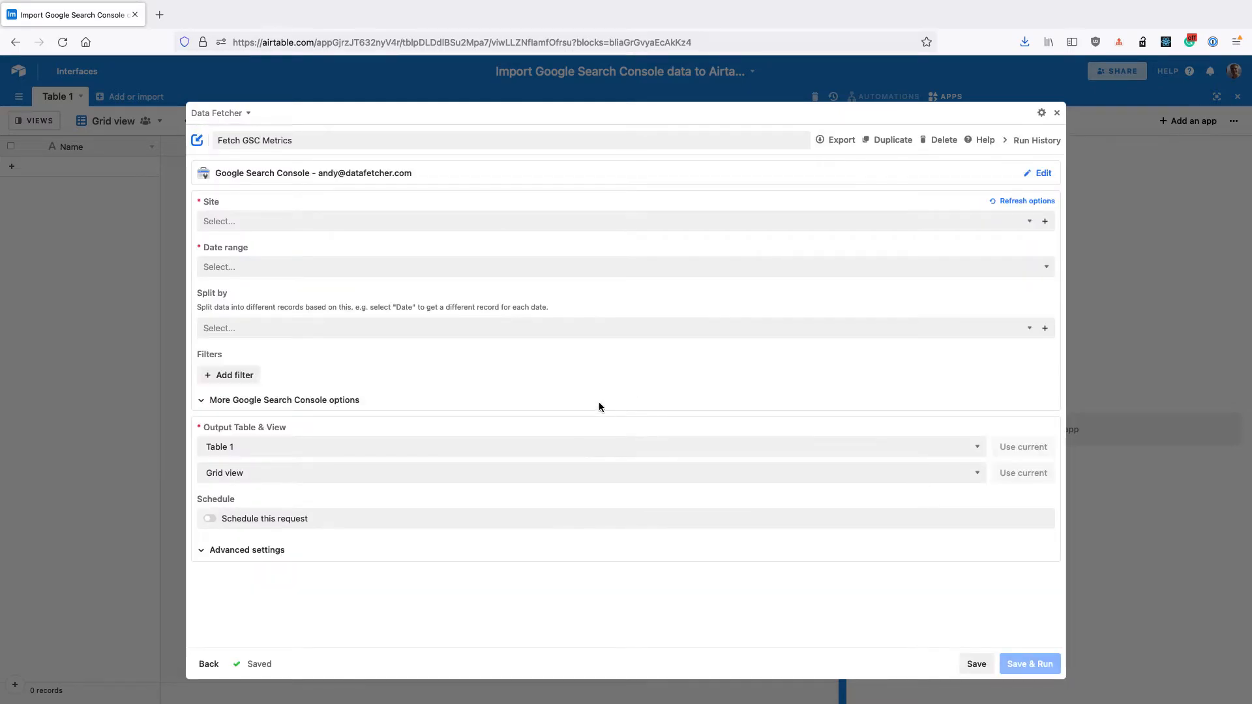
- Set the request's site to sc-domain:datafetcher.com and its date range to Last month
{"action": "left_click", "coordinate": [226, 222]}
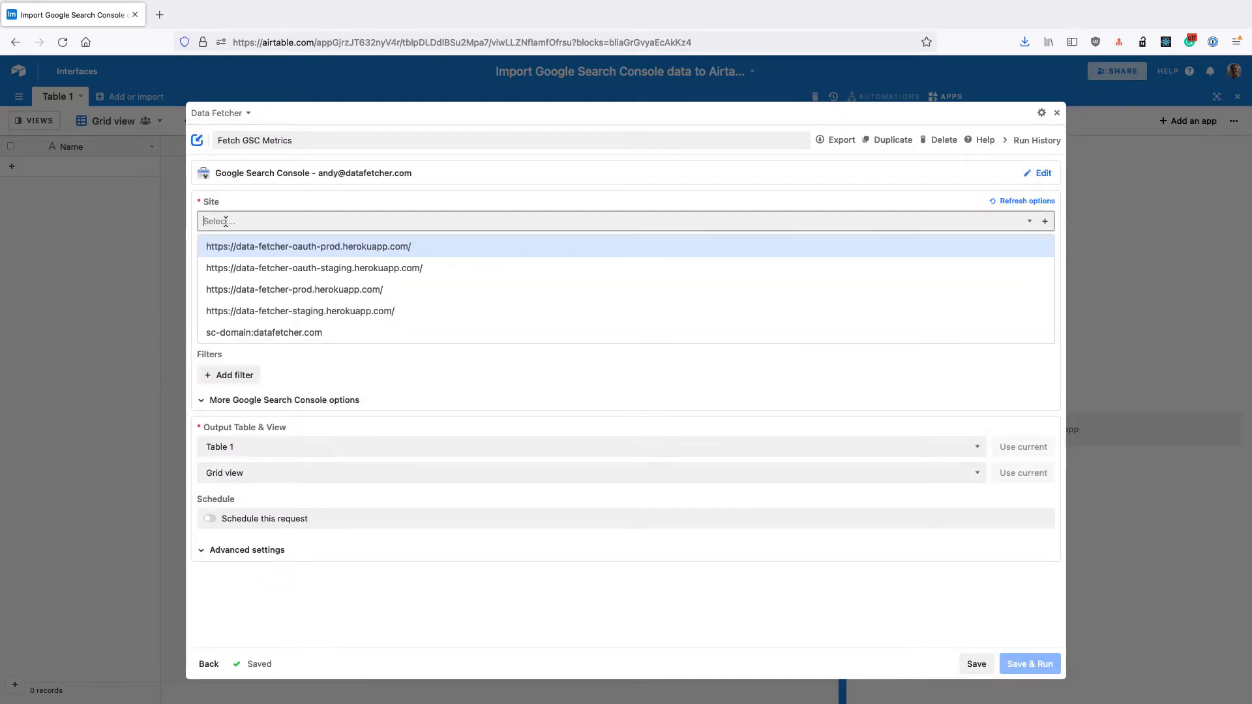
{"action": "left_click", "coordinate": [261, 334]}
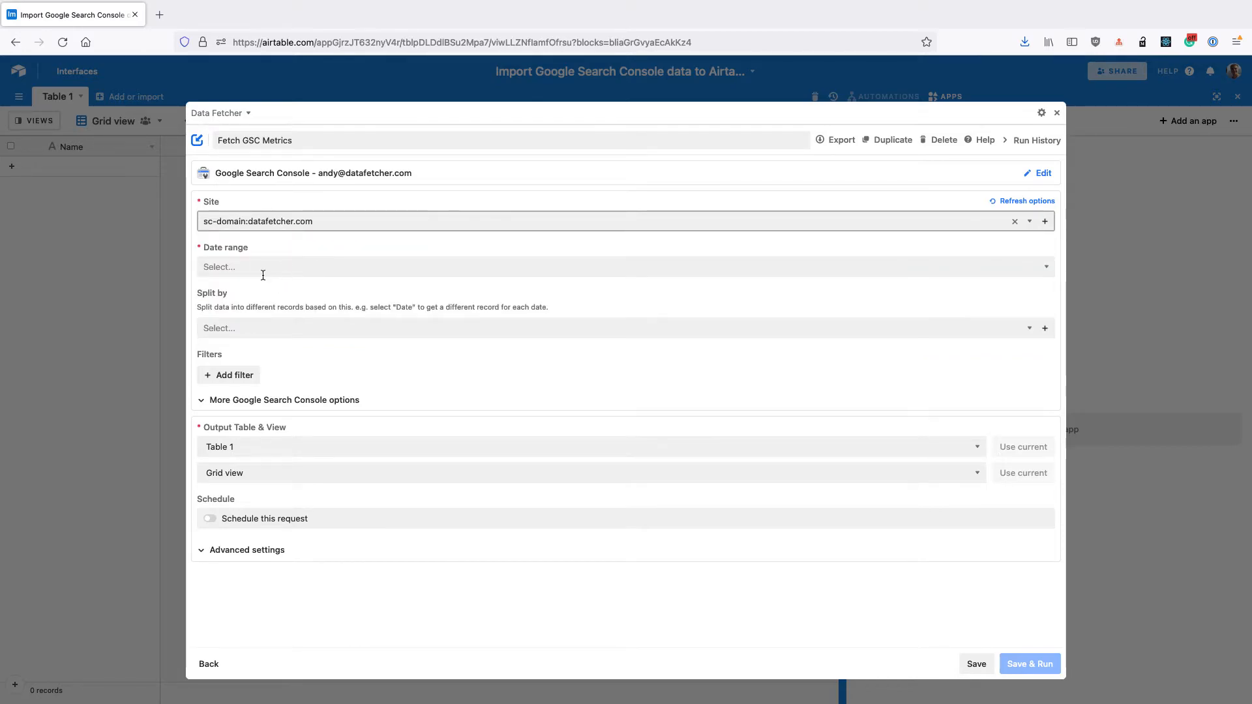
{"action": "left_click", "coordinate": [253, 267]}
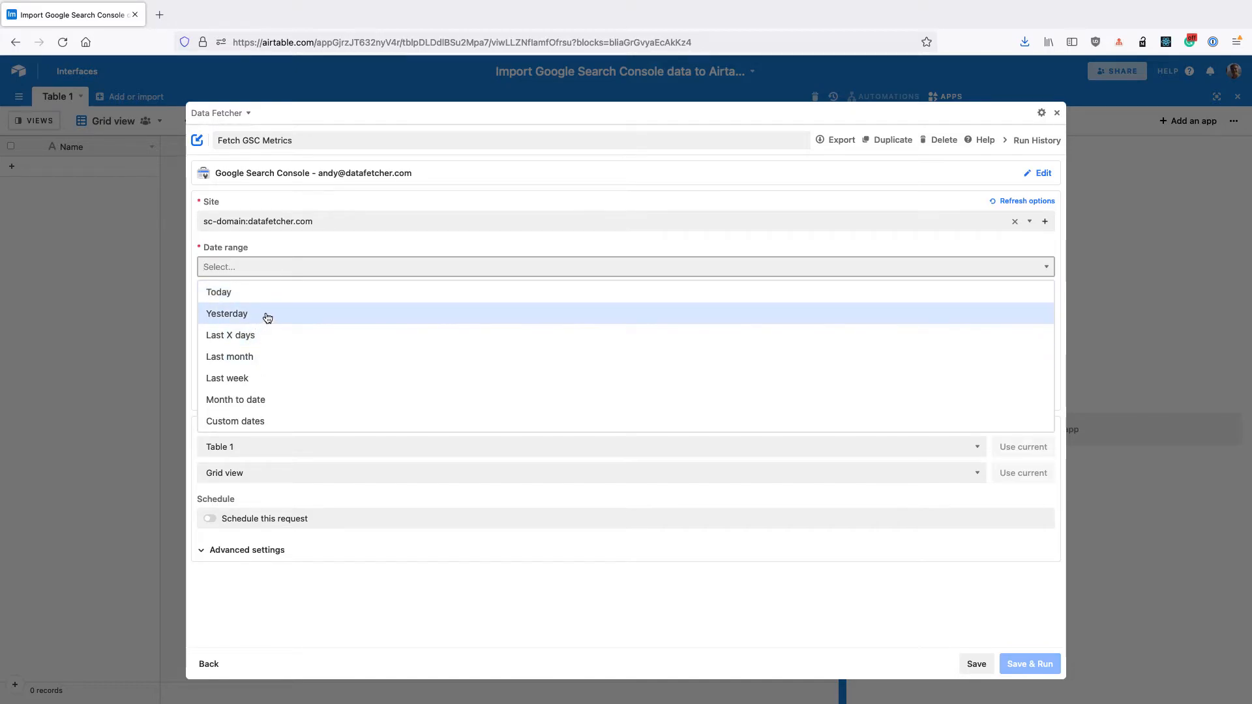
{"action": "left_click", "coordinate": [256, 359]}
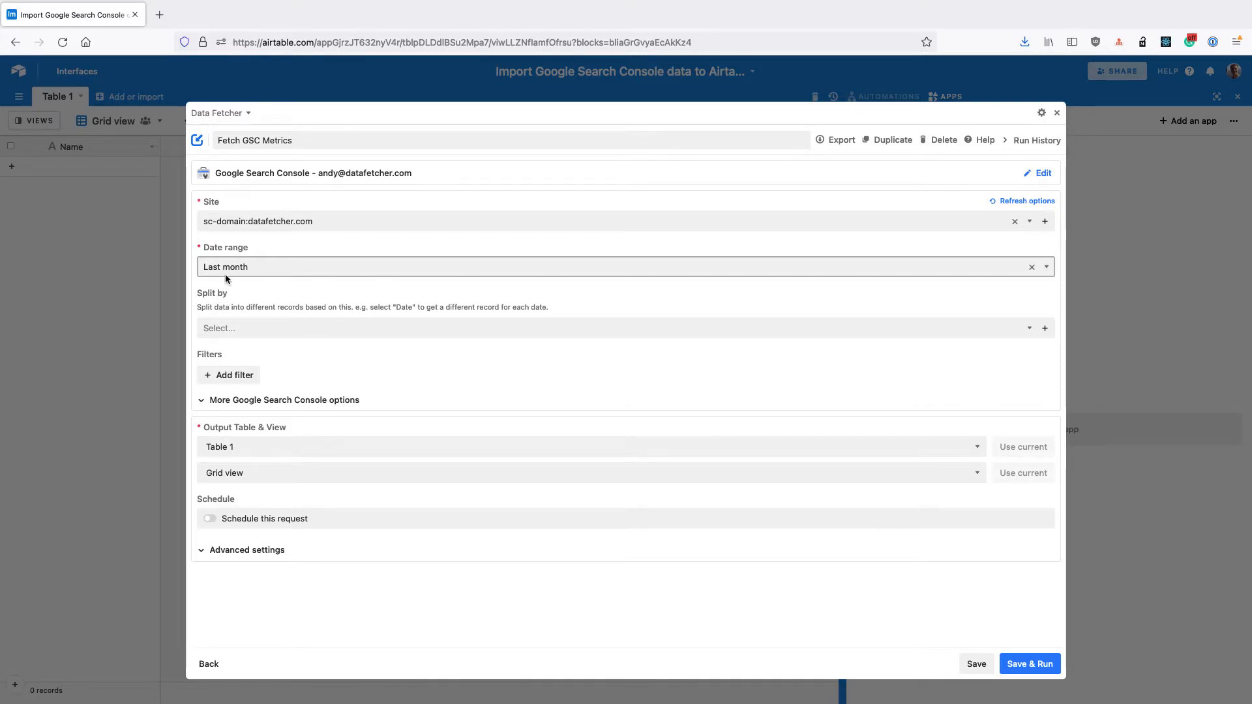
- Split the request's data by Date so that each date gets its own record
{"action": "left_click", "coordinate": [225, 330]}
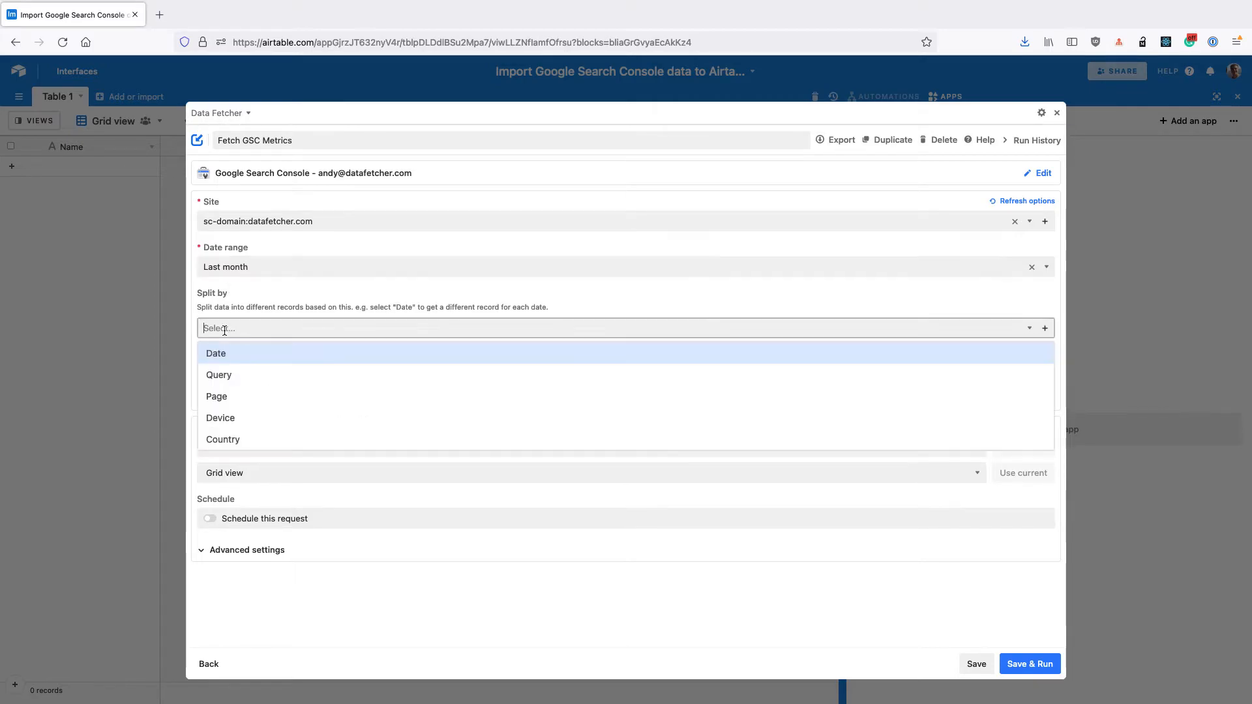
{"action": "left_click", "coordinate": [227, 360]}
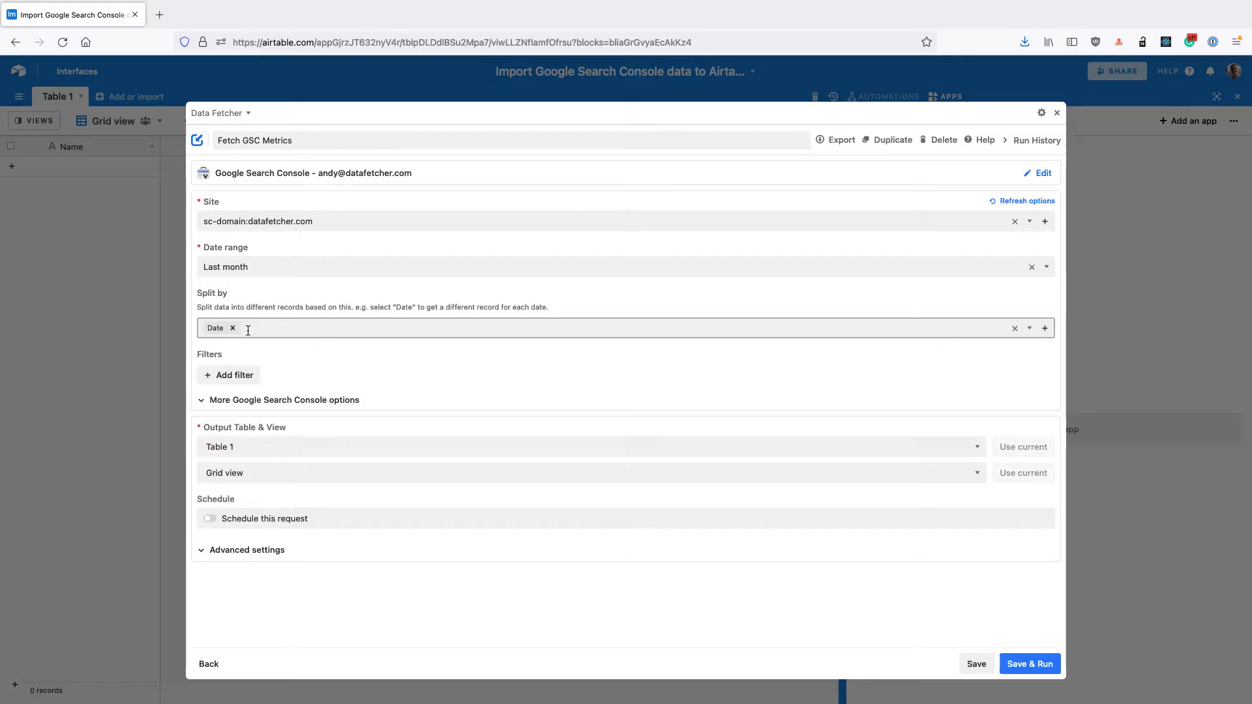
{"action": "left_click", "coordinate": [248, 330]}
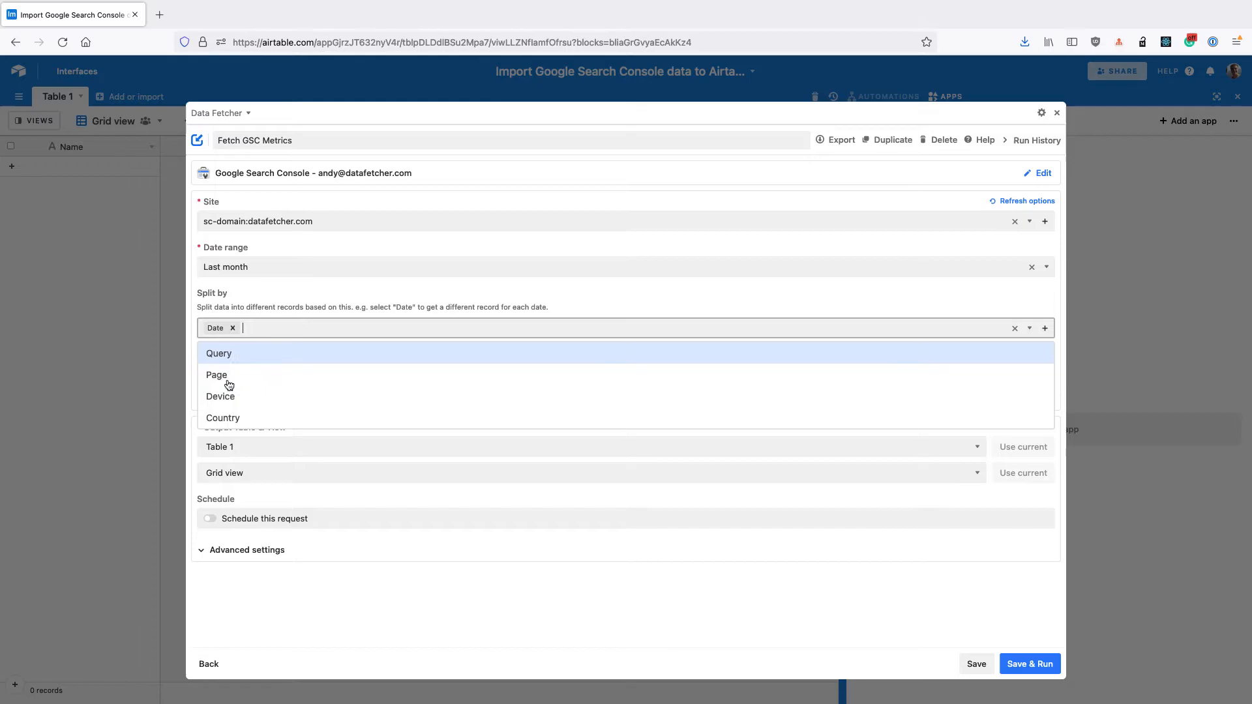
{"action": "left_click", "coordinate": [248, 330]}
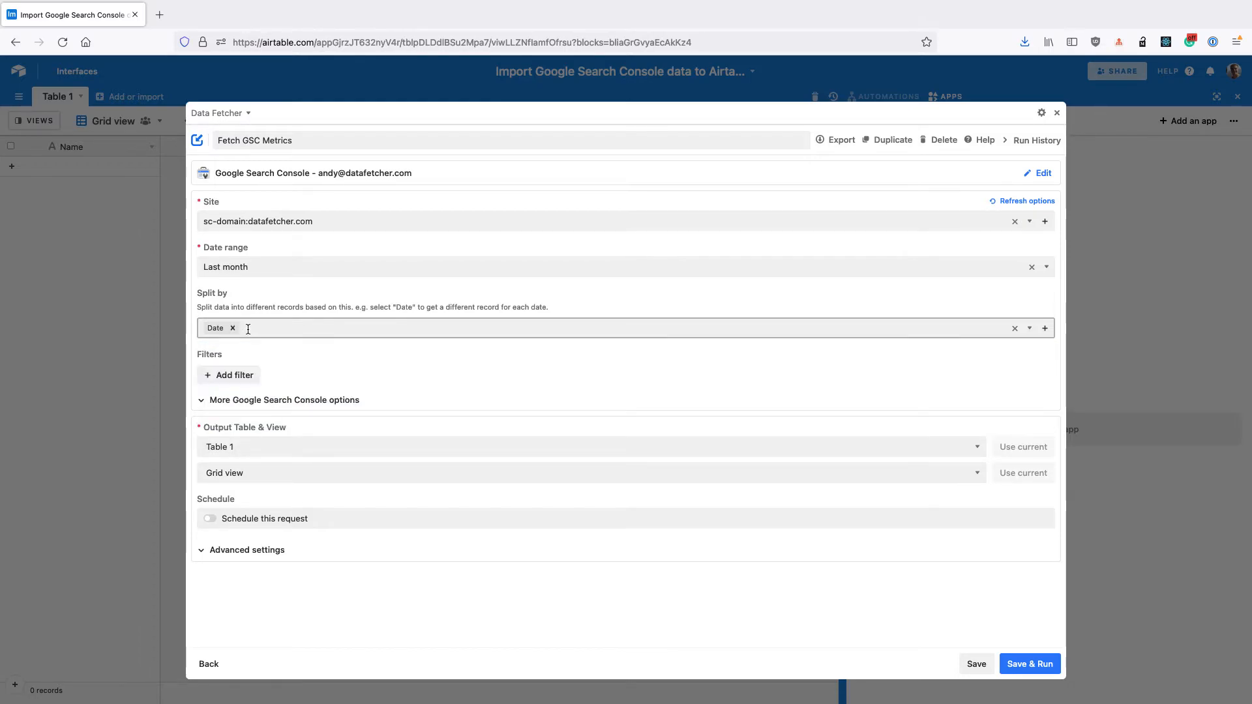
{"action": "left_click", "coordinate": [237, 381]}
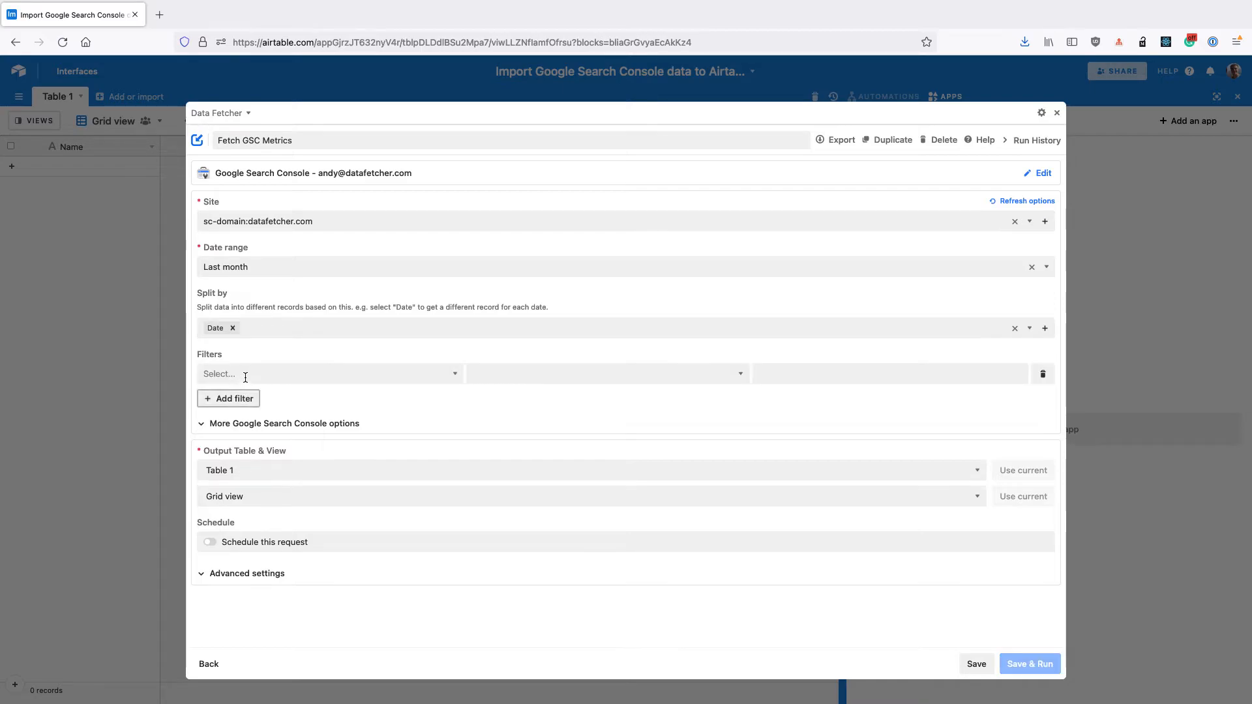
{"action": "left_click", "coordinate": [245, 375]}
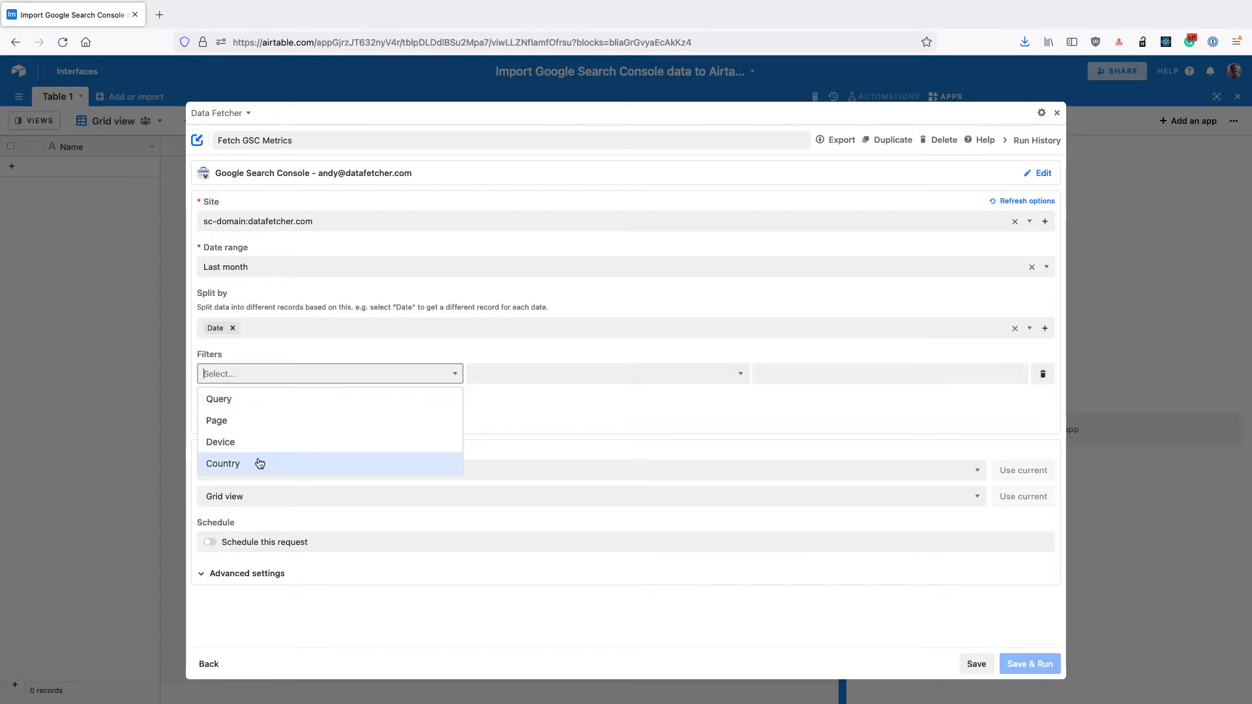
{"action": "left_click", "coordinate": [1042, 381]}
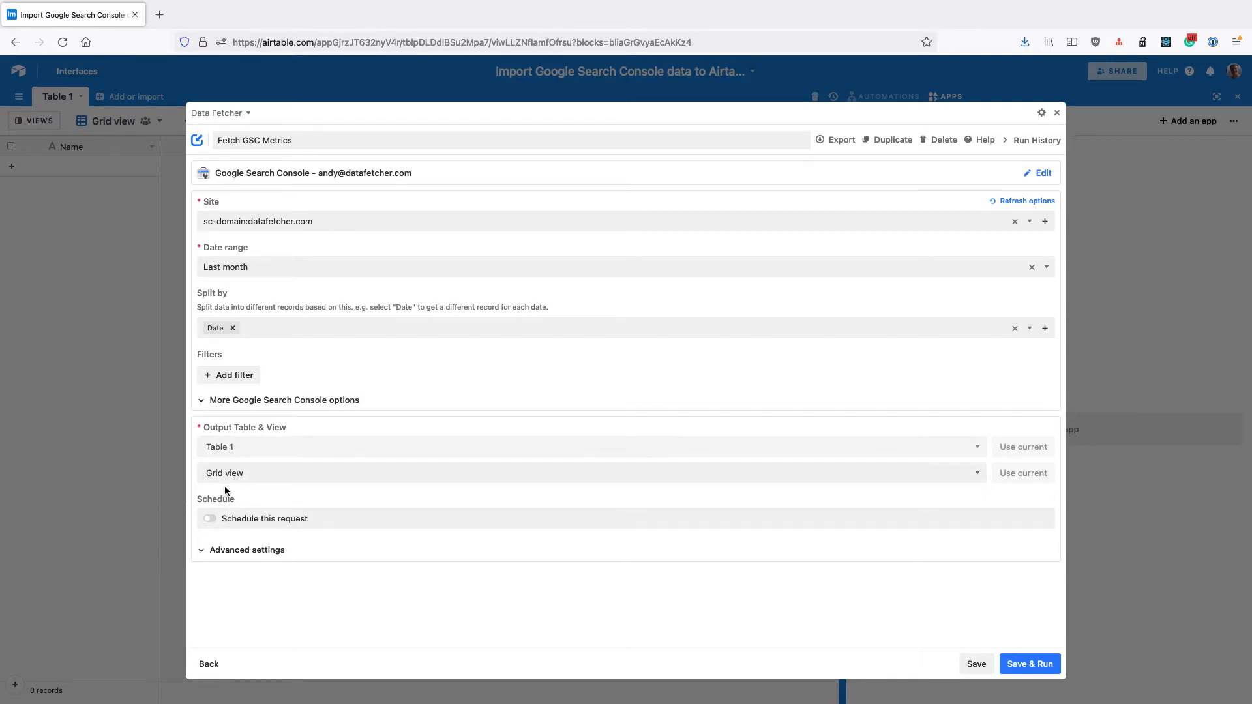
- Save and run the request, importing Date, Clicks, Impressions, CTR and Position as new fields in Table 1
{"action": "left_click", "coordinate": [1028, 664]}
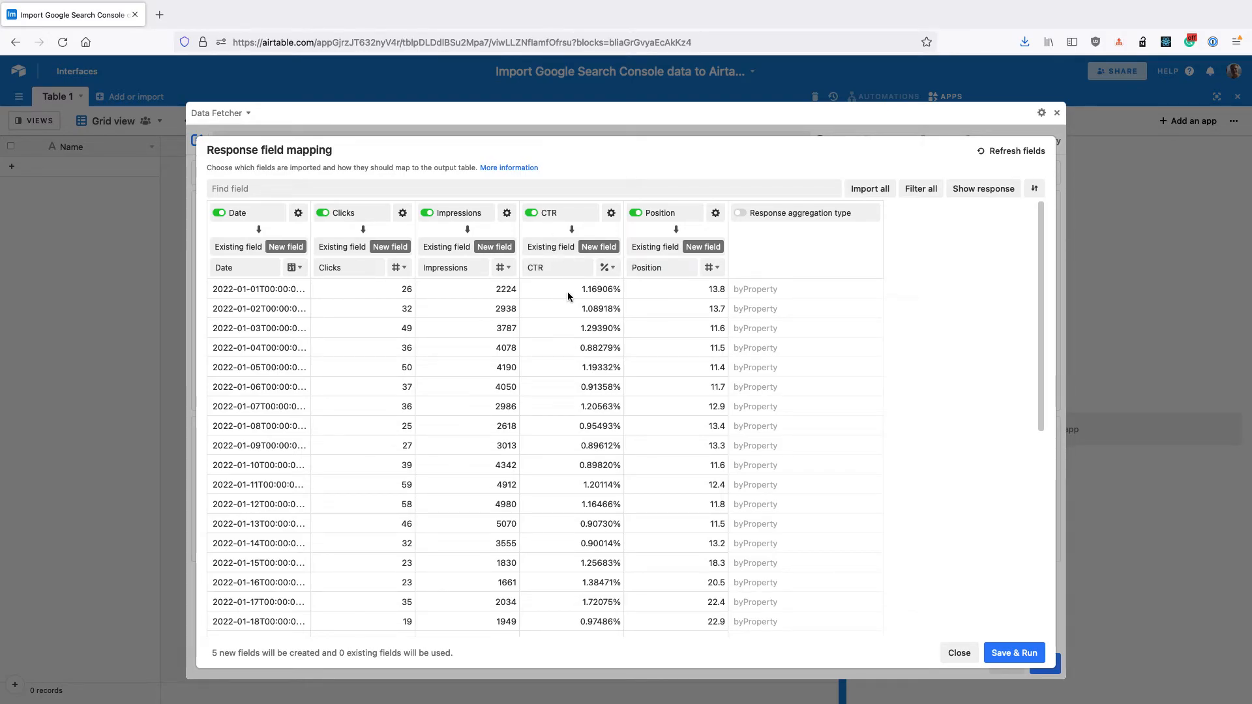
{"action": "scroll", "coordinate": [511, 332], "scroll_direction": "down", "scroll_amount": 5}
{"action": "scroll", "coordinate": [510, 331], "scroll_direction": "up", "scroll_amount": 5}
{"action": "left_click", "coordinate": [1016, 654]}
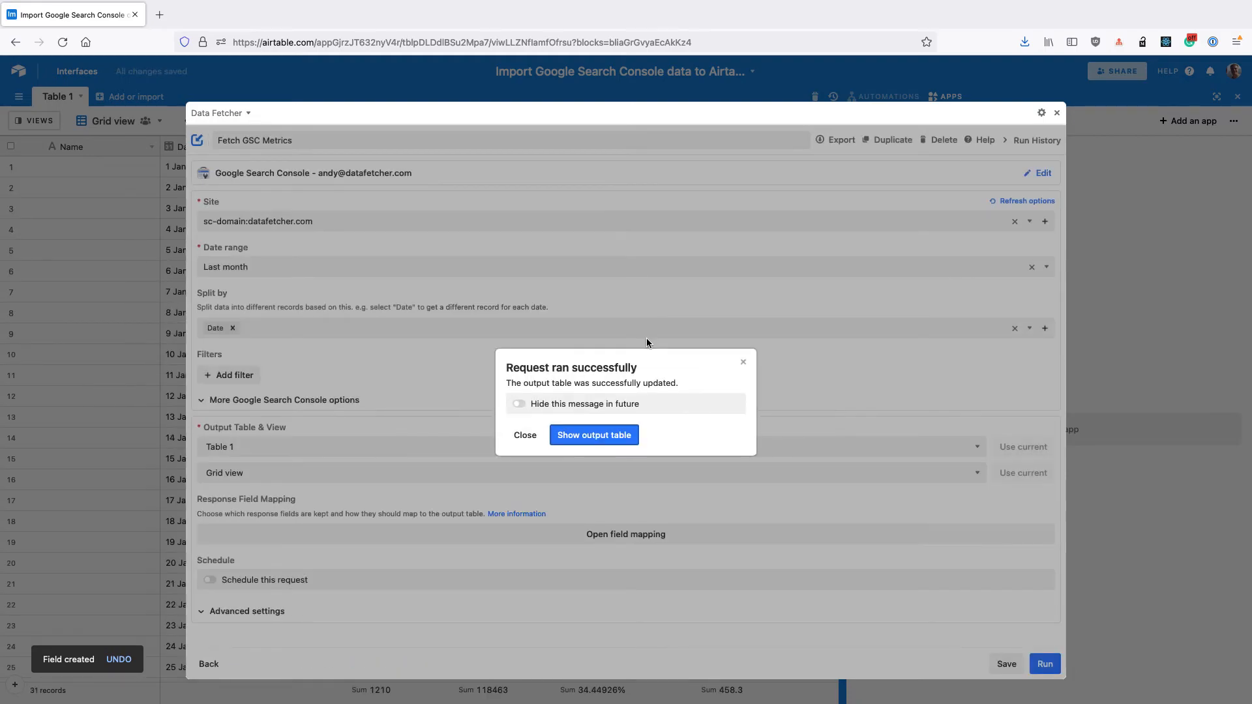
- Hide the run success message in future and show the output table
{"action": "left_click", "coordinate": [560, 405]}
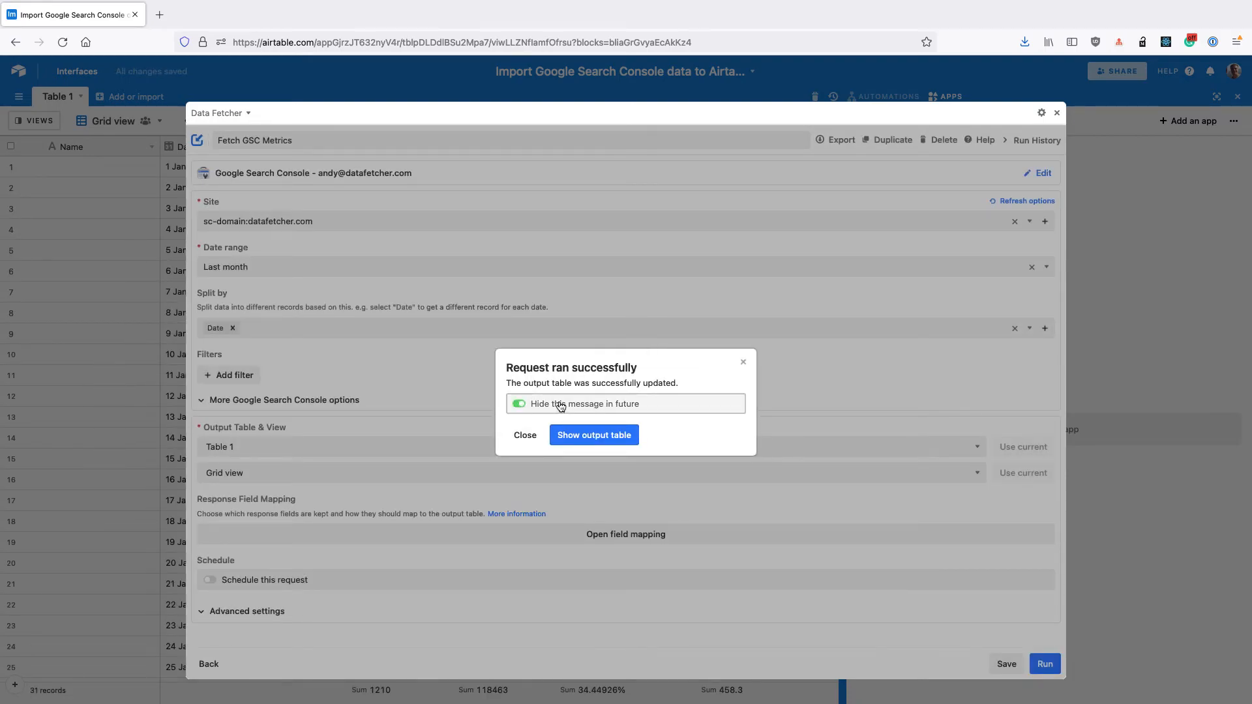
{"action": "left_click", "coordinate": [585, 436]}
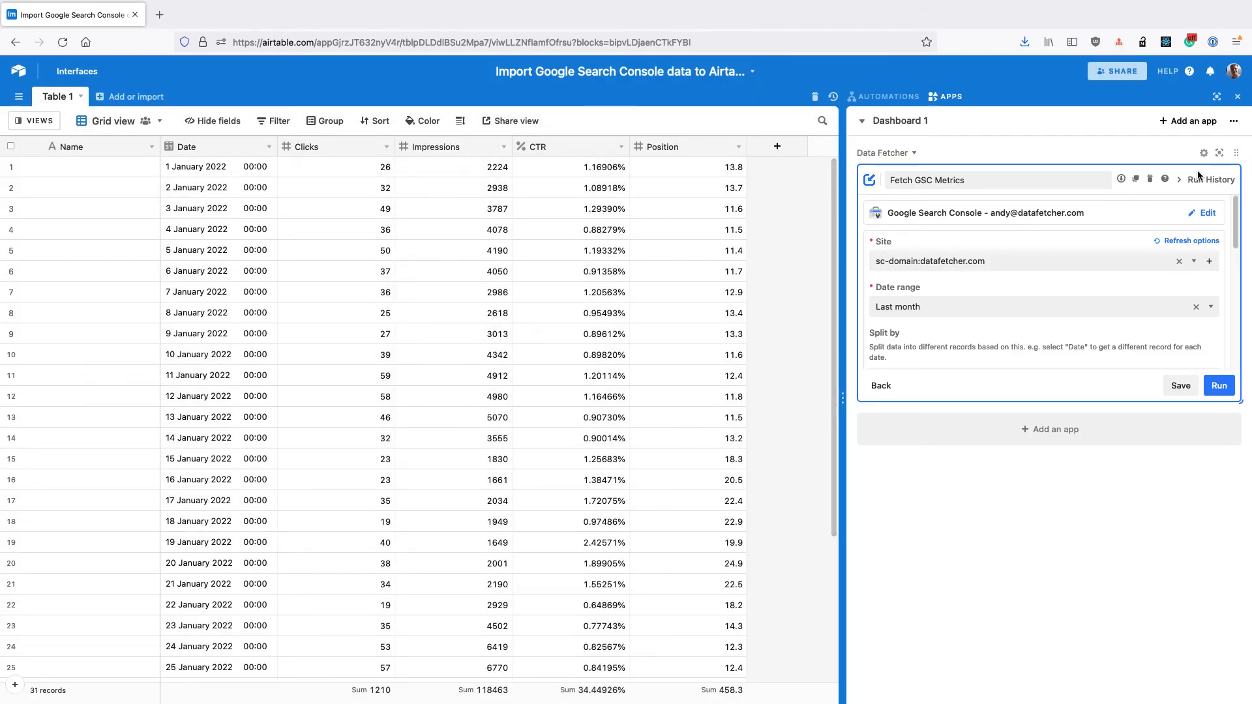
- Schedule the request to repeat every month on the 3rd day, save it and return to the table
{"action": "left_click", "coordinate": [1218, 159]}
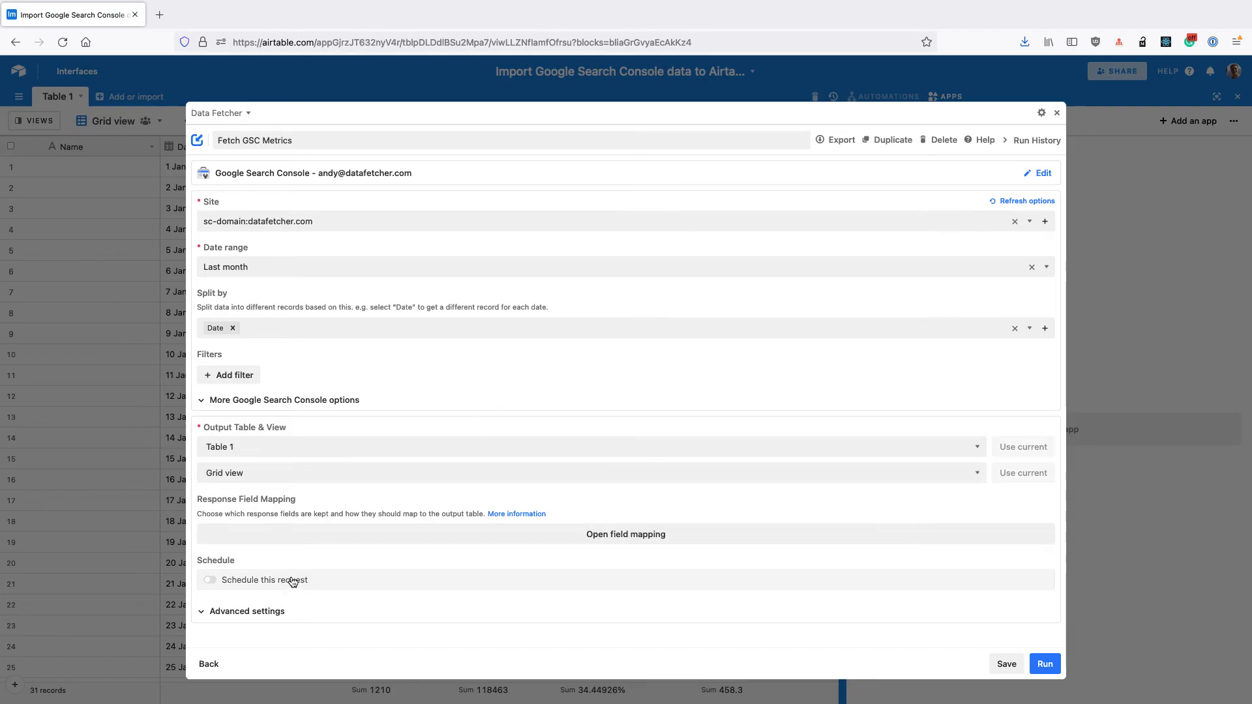
{"action": "left_click", "coordinate": [236, 580]}
{"action": "scroll", "coordinate": [255, 561], "scroll_direction": "down", "scroll_amount": 2}
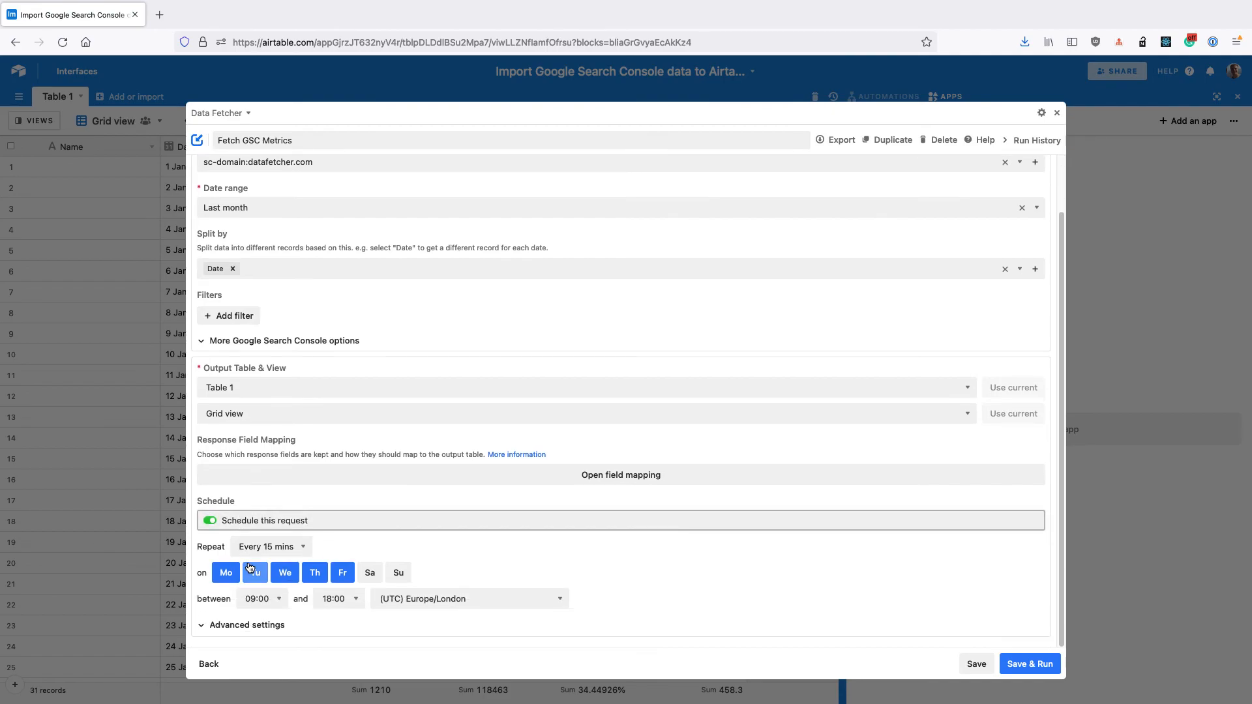
{"action": "left_click", "coordinate": [268, 547]}
{"action": "left_click", "coordinate": [265, 595]}
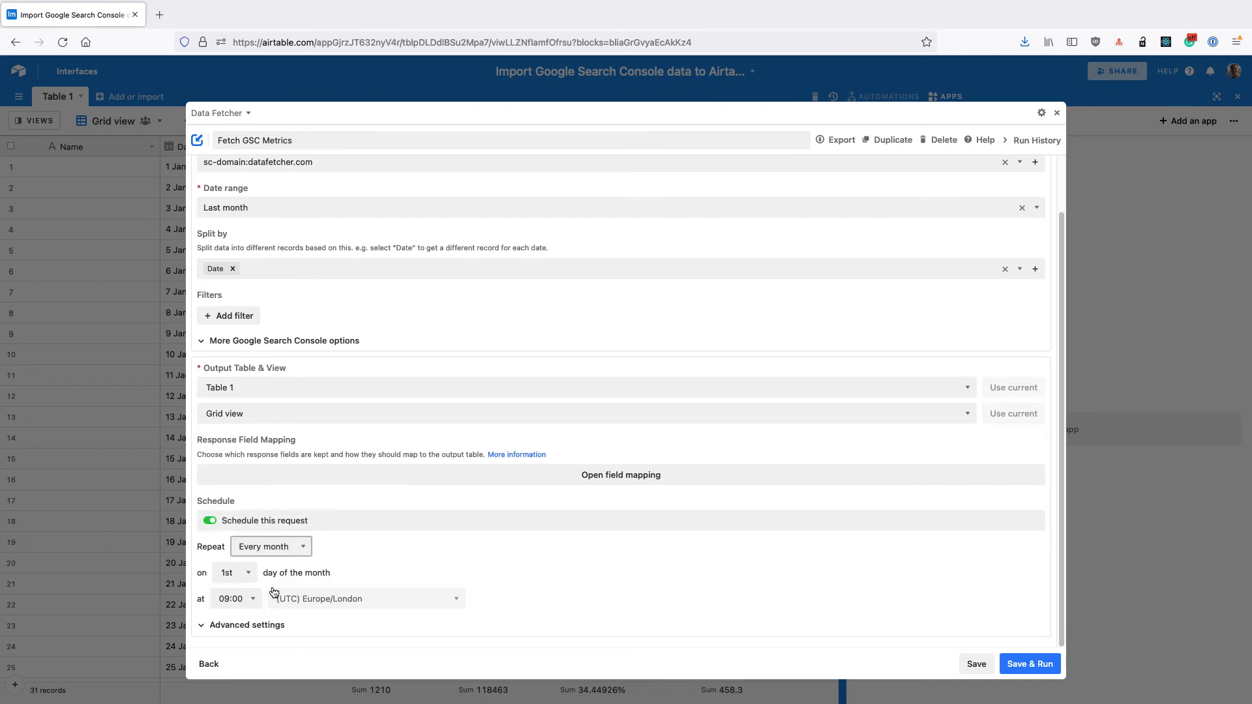
{"action": "left_click", "coordinate": [243, 580]}
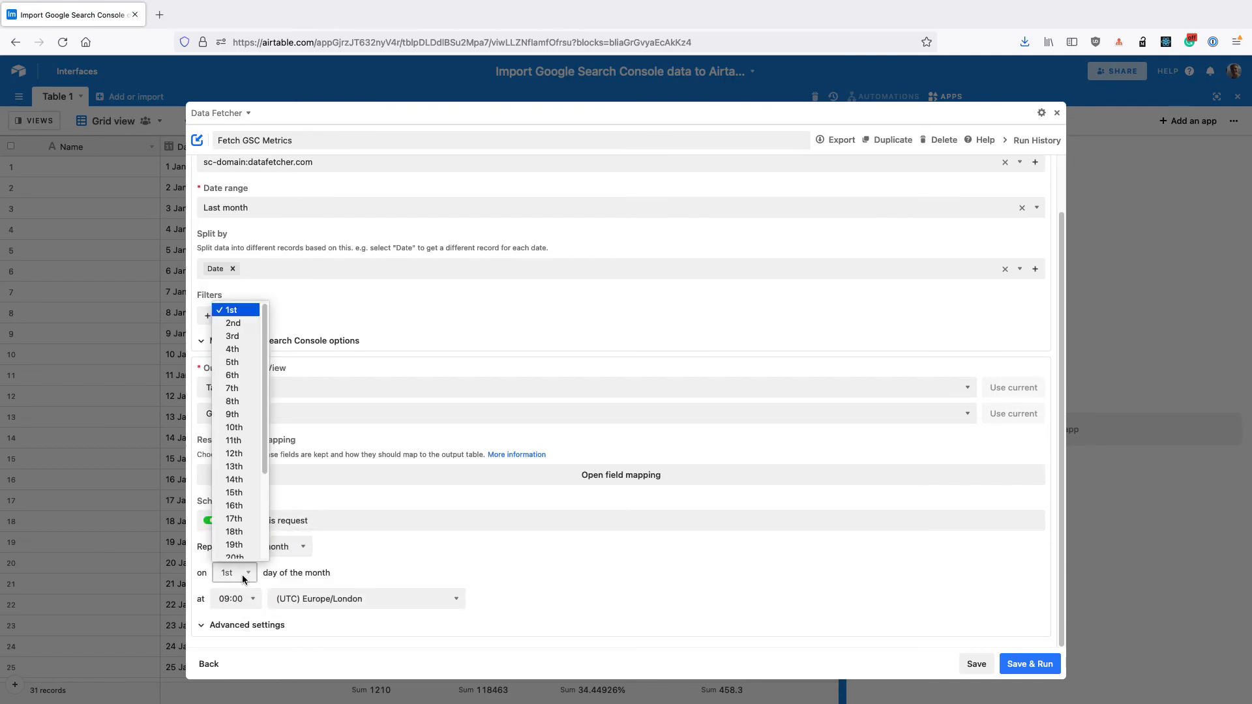
{"action": "left_click", "coordinate": [255, 338]}
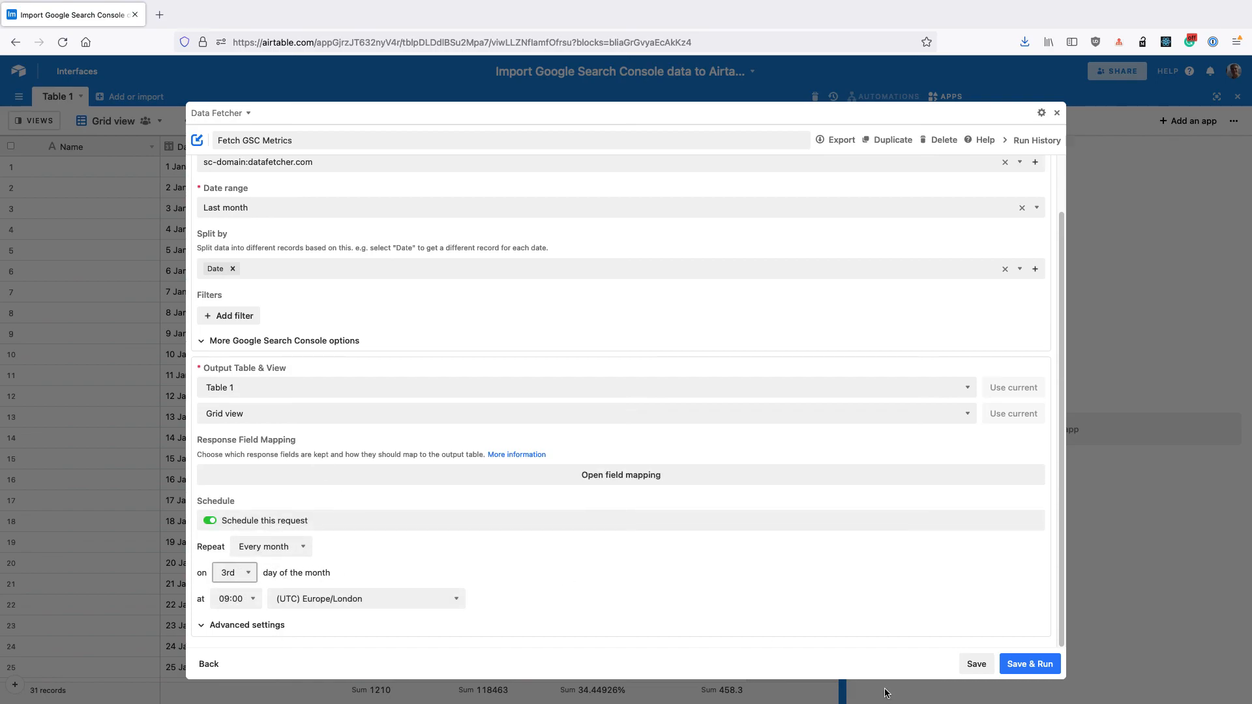
{"action": "left_click", "coordinate": [975, 664]}
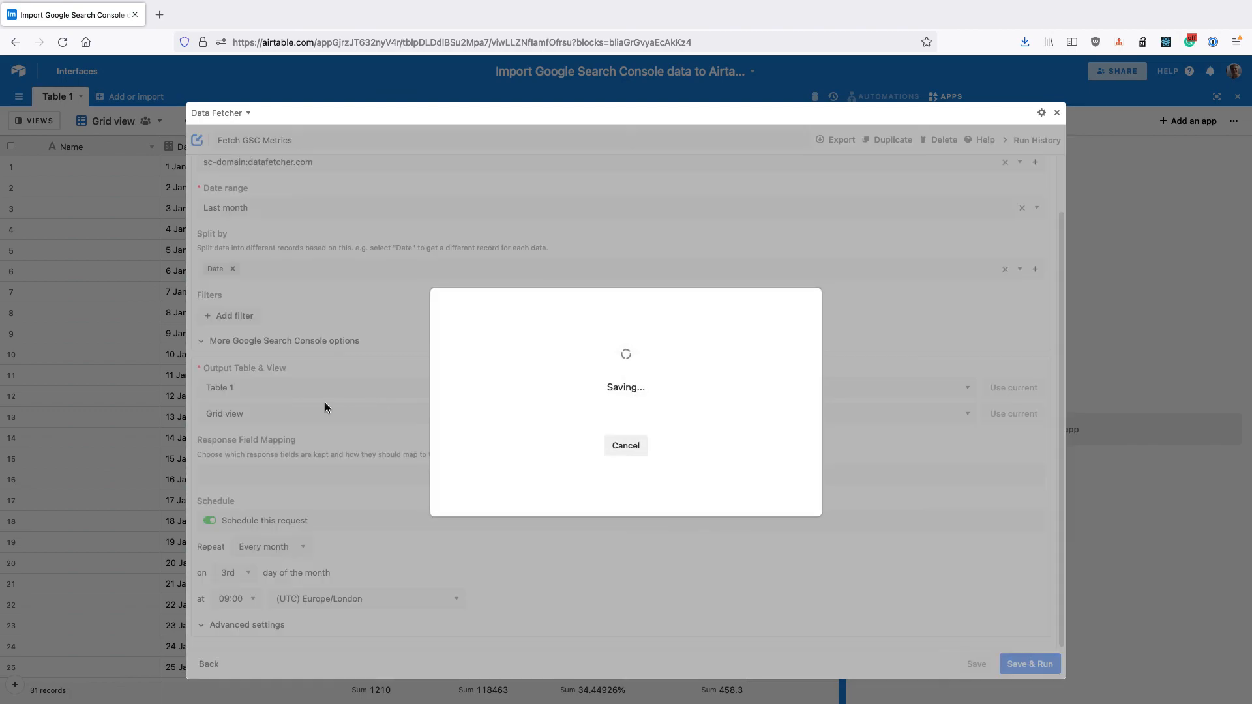
{"action": "left_click", "coordinate": [149, 343]}
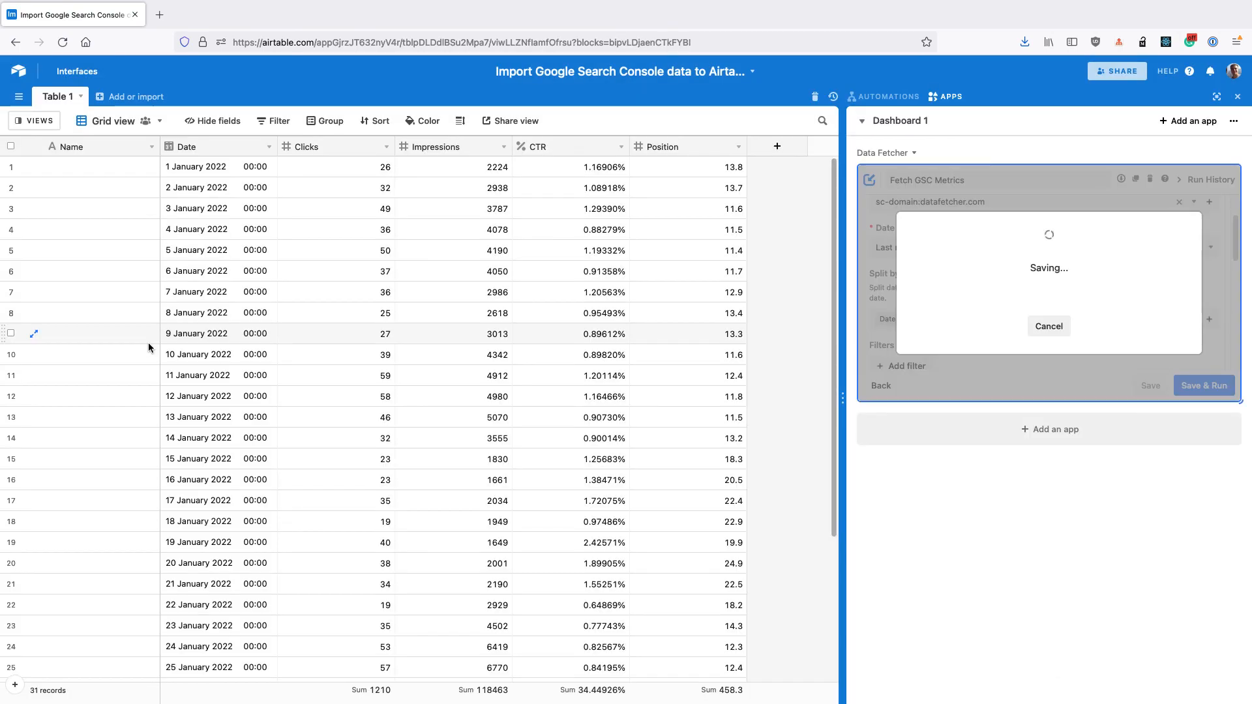